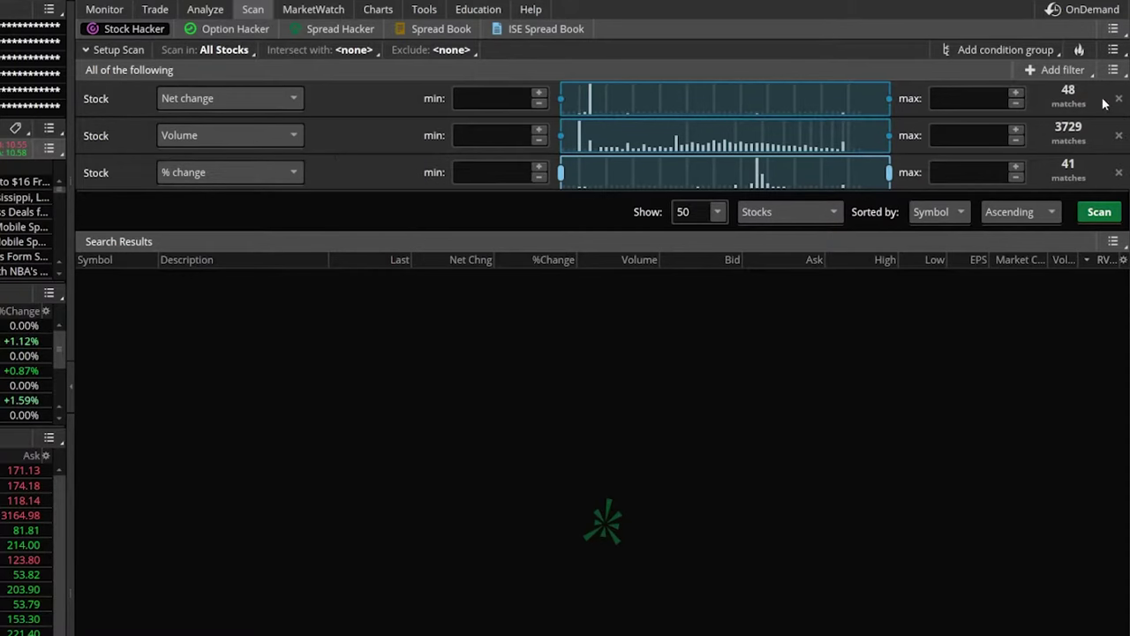
Step: Switch the first filter's field from Net change to Mark, keeping Volume and % change
left_click(1083, 73)
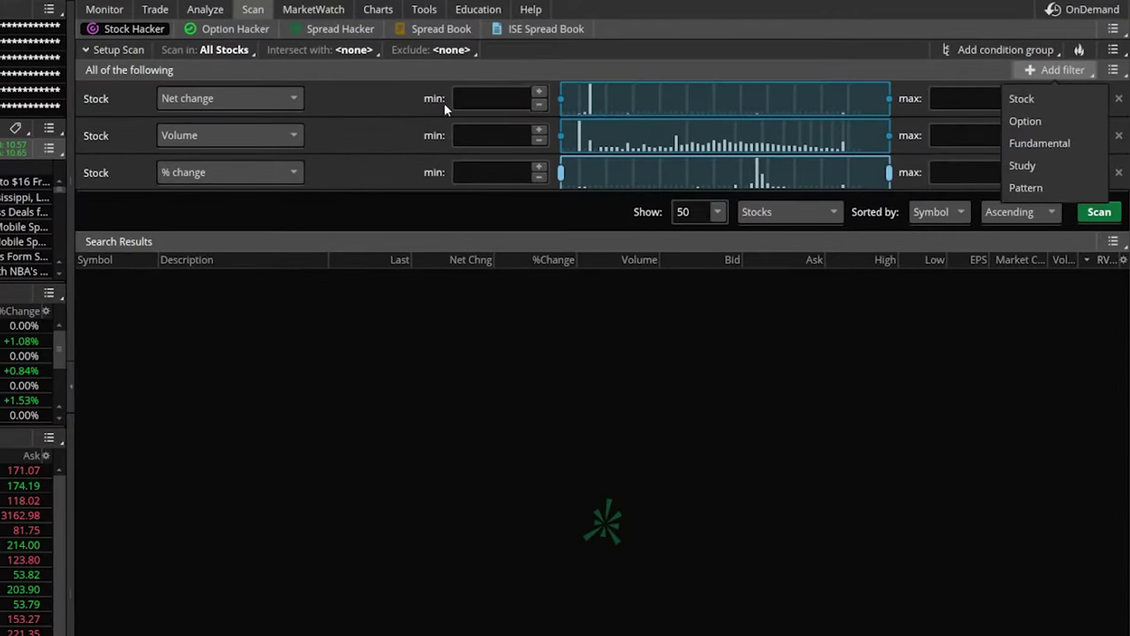
left_click(370, 102)
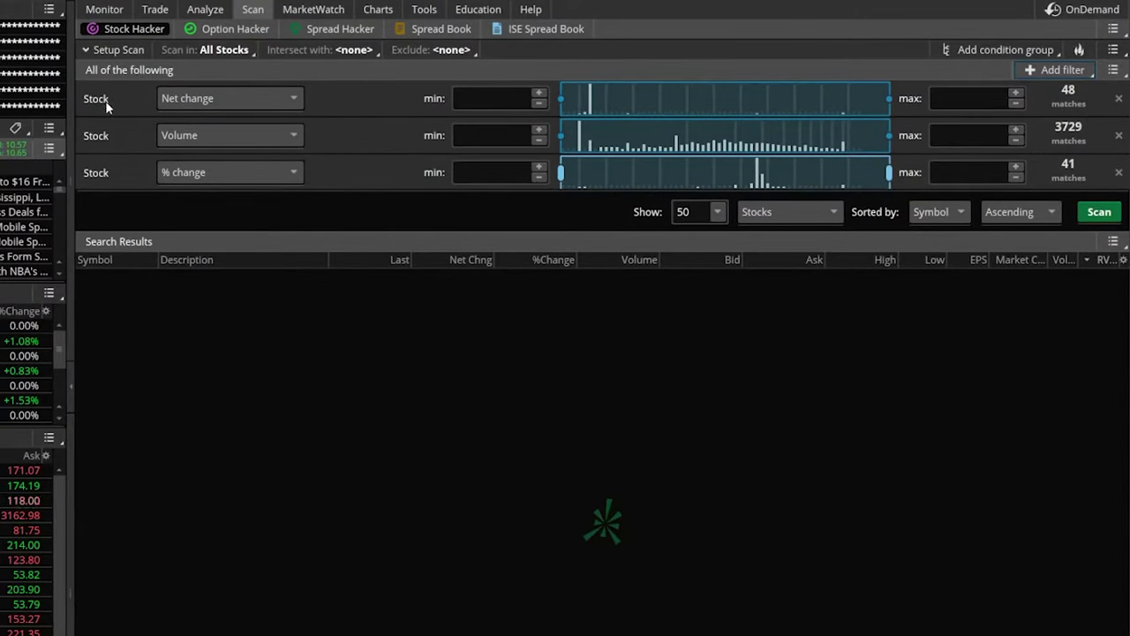
left_click(256, 101)
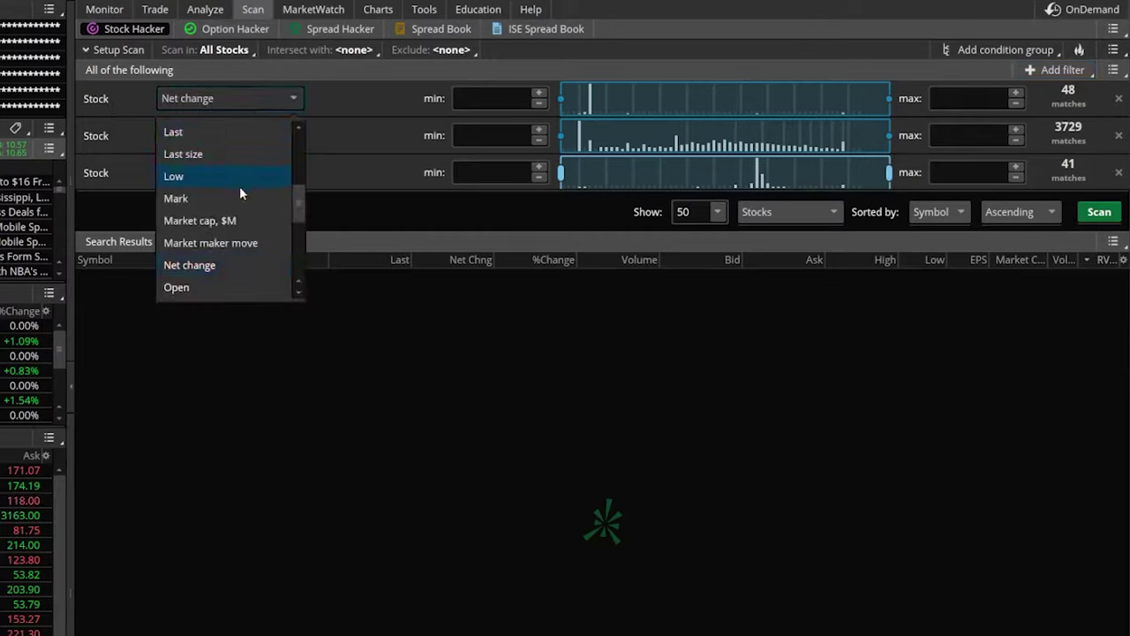
scroll(238, 187, "up", 5)
scroll(235, 193, "down", 2)
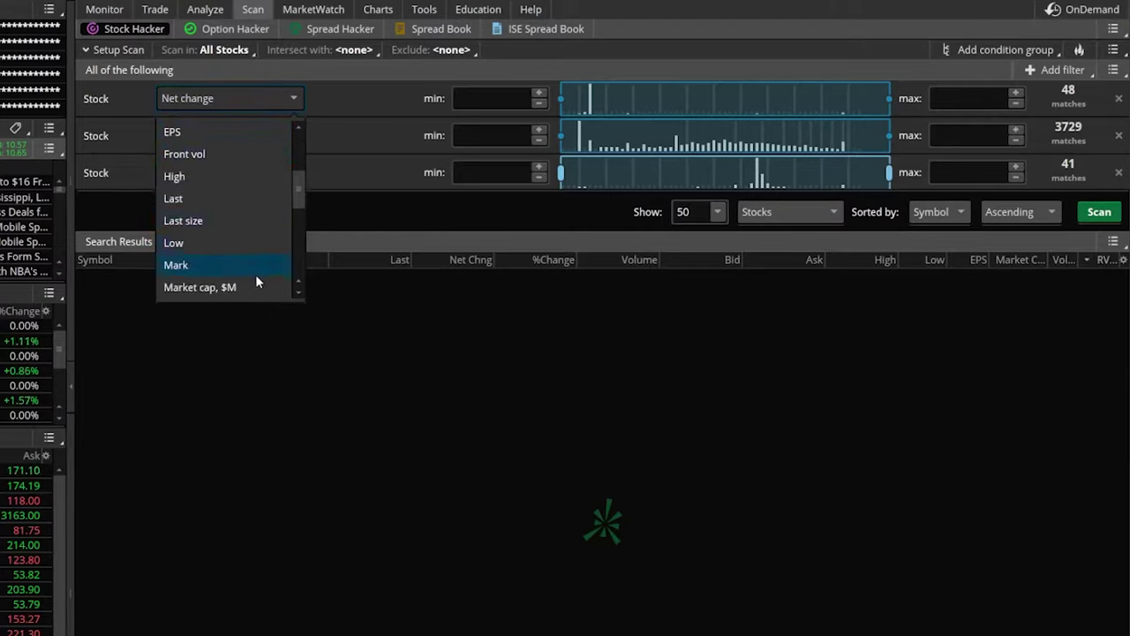
left_click(219, 266)
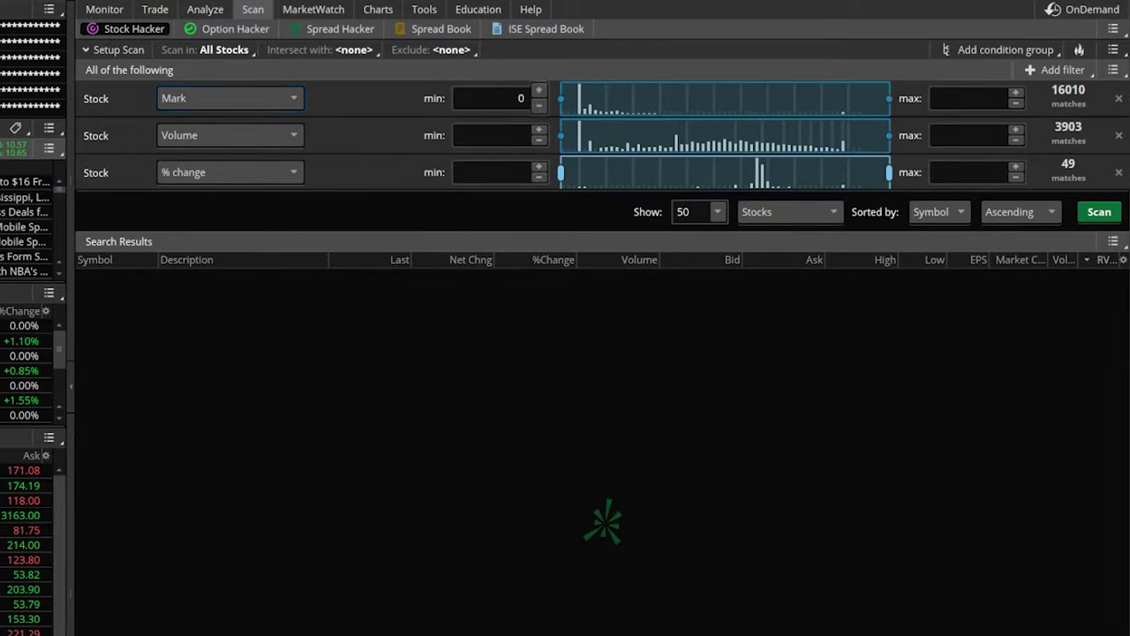
Step: Set Mark minimum 5 and maximum 500, and enter a Volume minimum of 5000
left_click(520, 98)
type("5")
key("Tab")
left_click_drag(955, 98, 1035, 100)
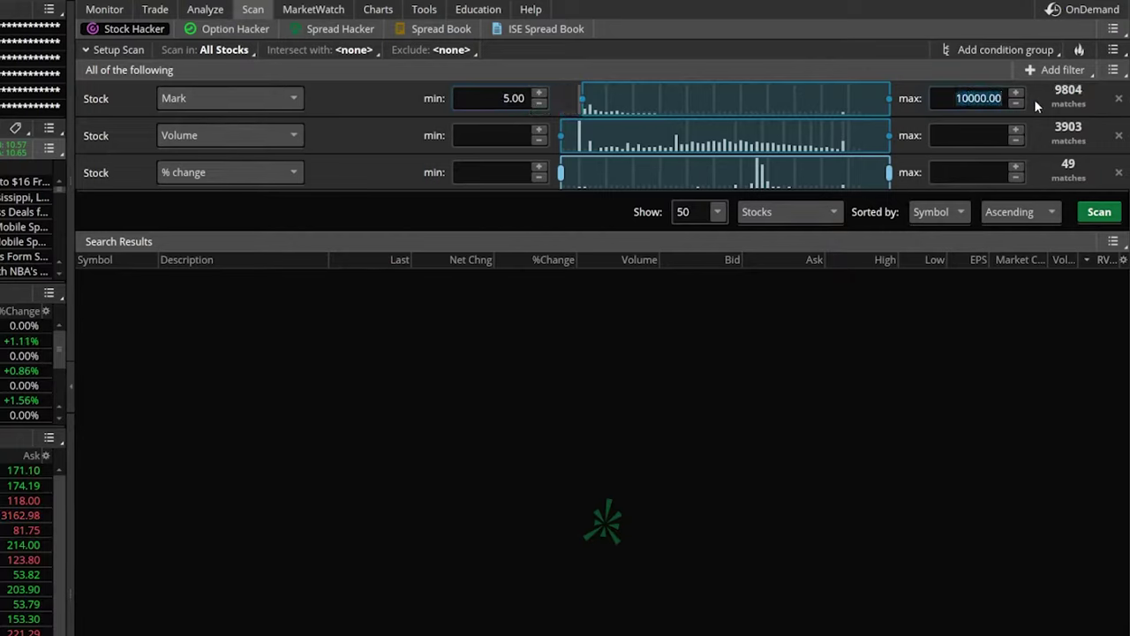
type("500")
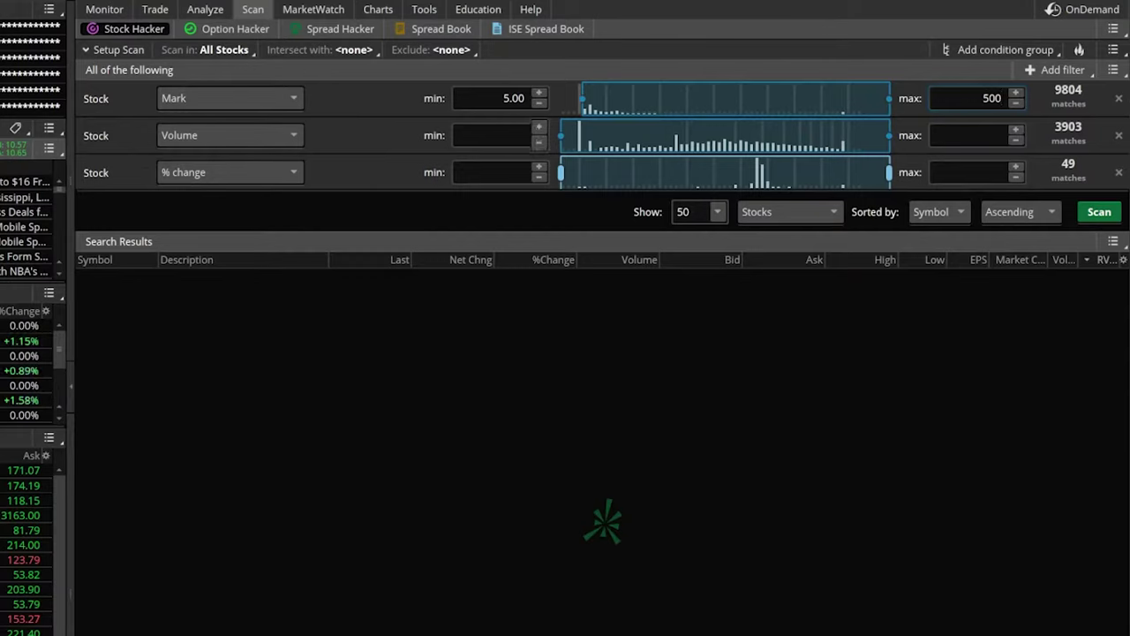
left_click(521, 135)
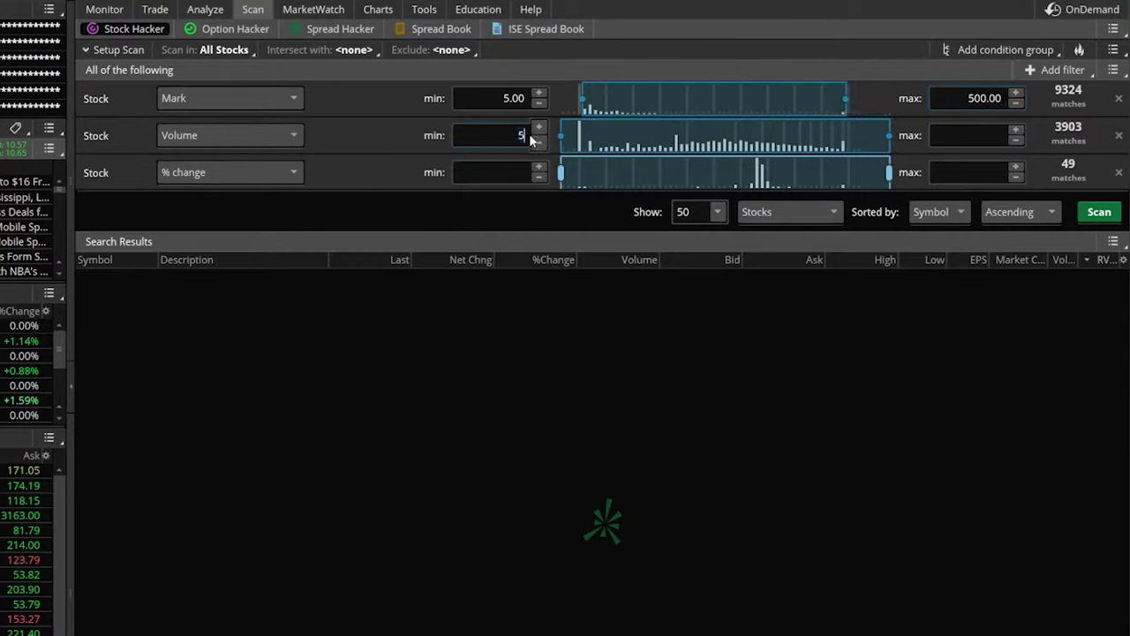
type("5000")
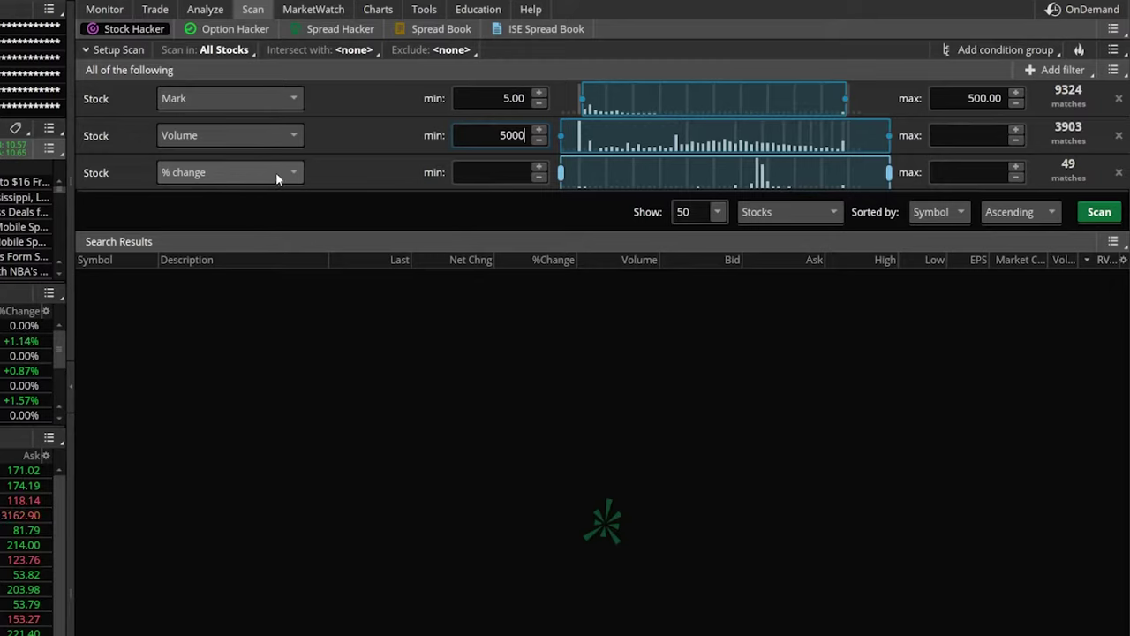
Step: Replace the % change filter with Market cap, $M and set its minimum to 500
left_click(274, 173)
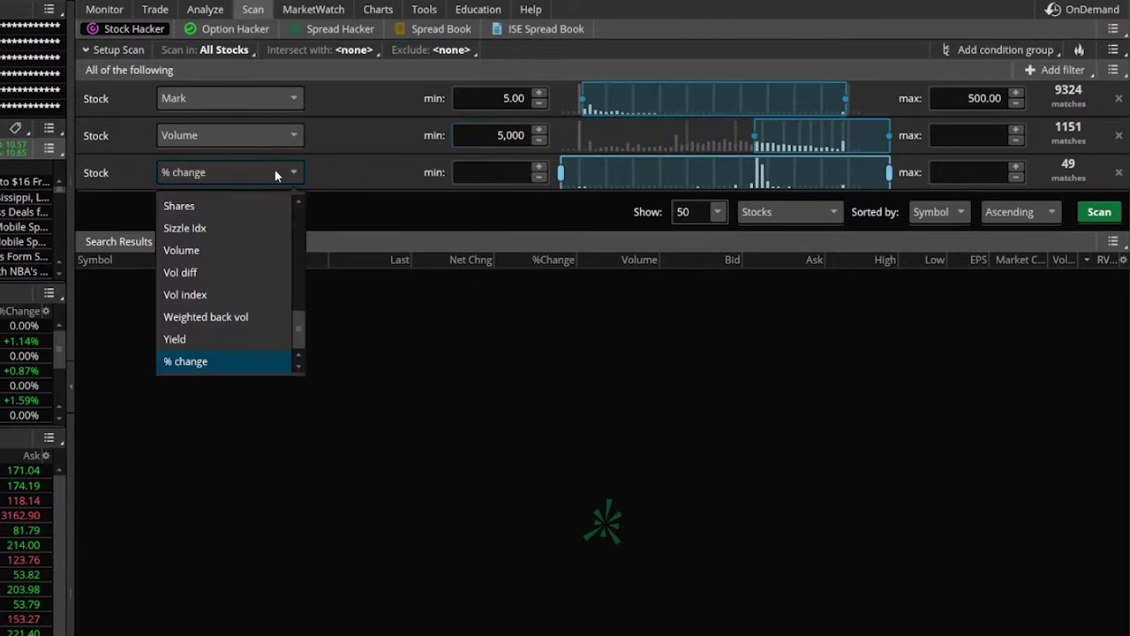
scroll(236, 292, "up", 4)
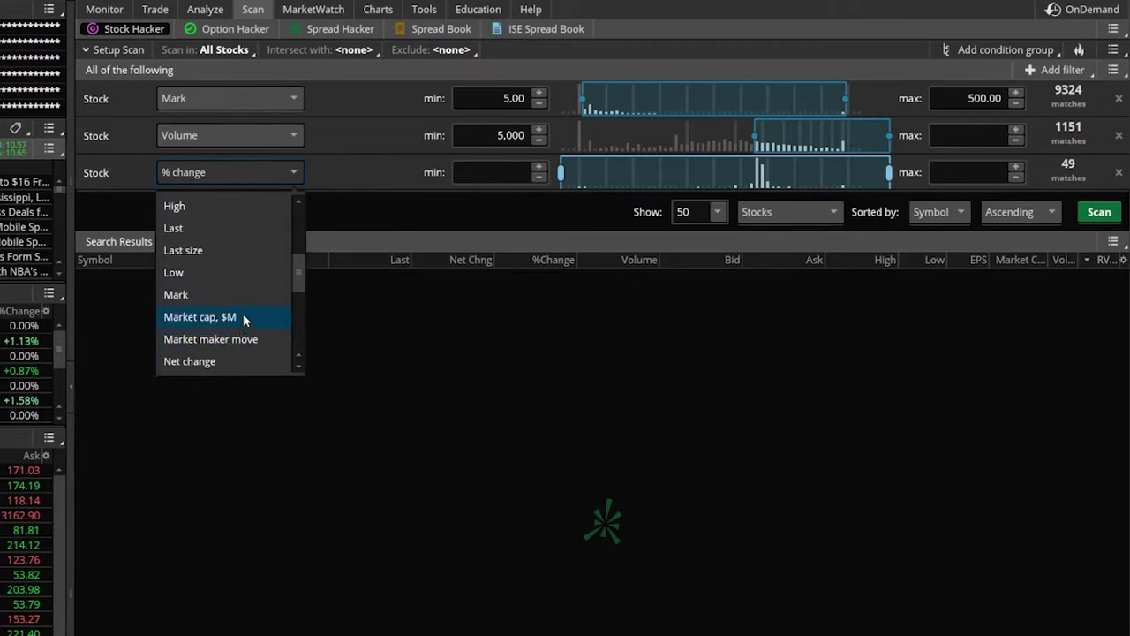
left_click(242, 315)
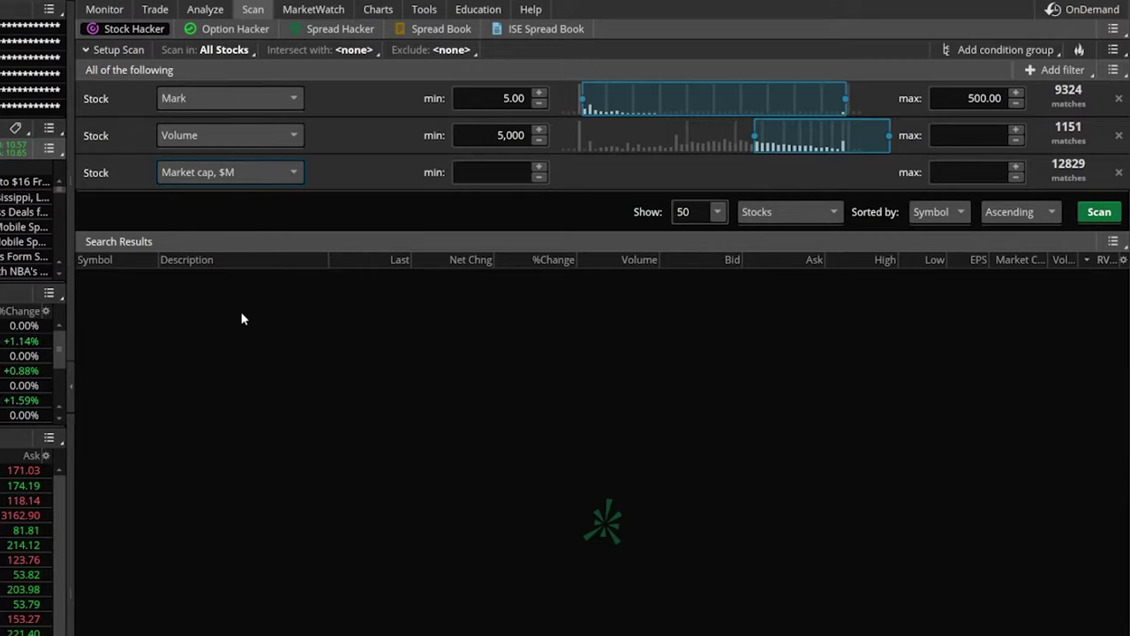
left_click(520, 173)
type("0")
key("BackSpace")
type("500")
Step: Add a Price Performance AfterHours_Percent_Change study filter requiring CLOSE above 1.0%
left_click(1057, 71)
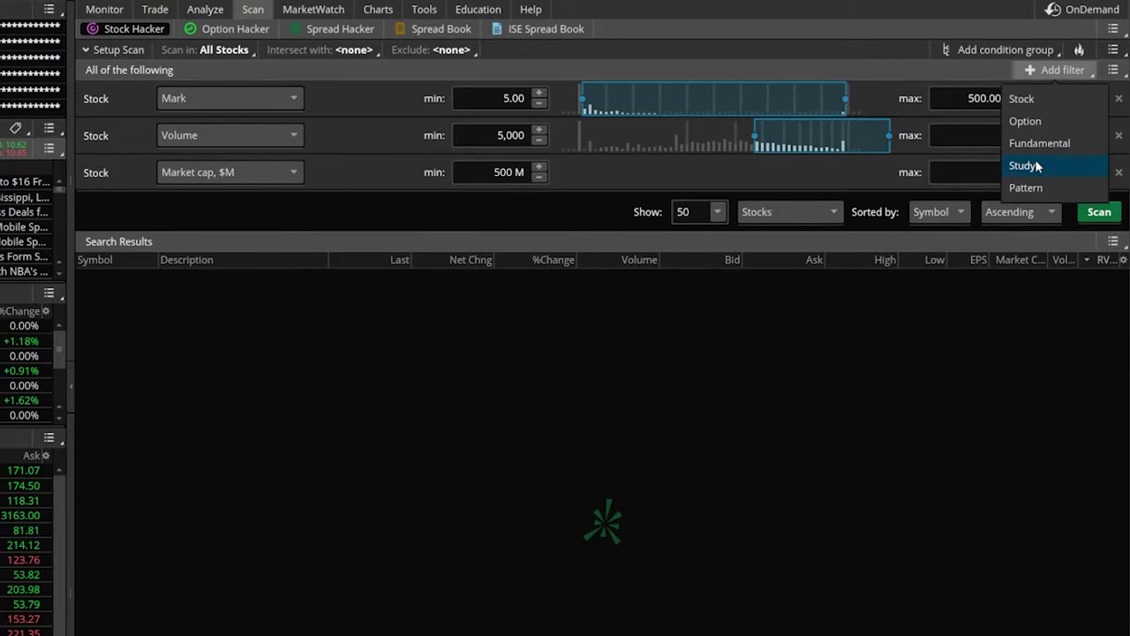
left_click(1025, 166)
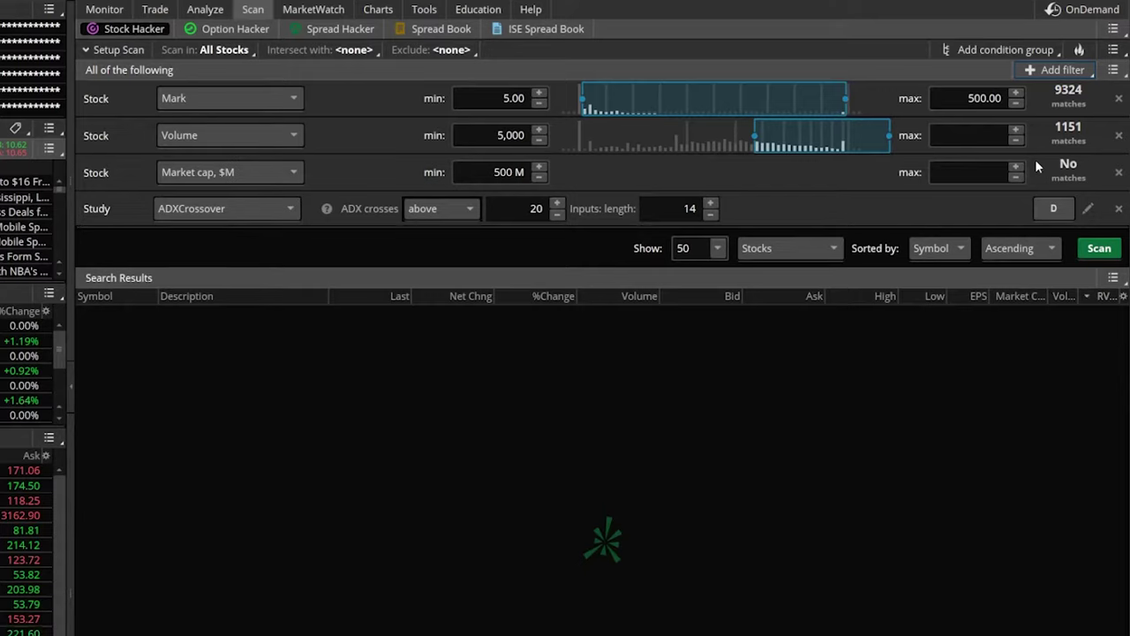
left_click(247, 206)
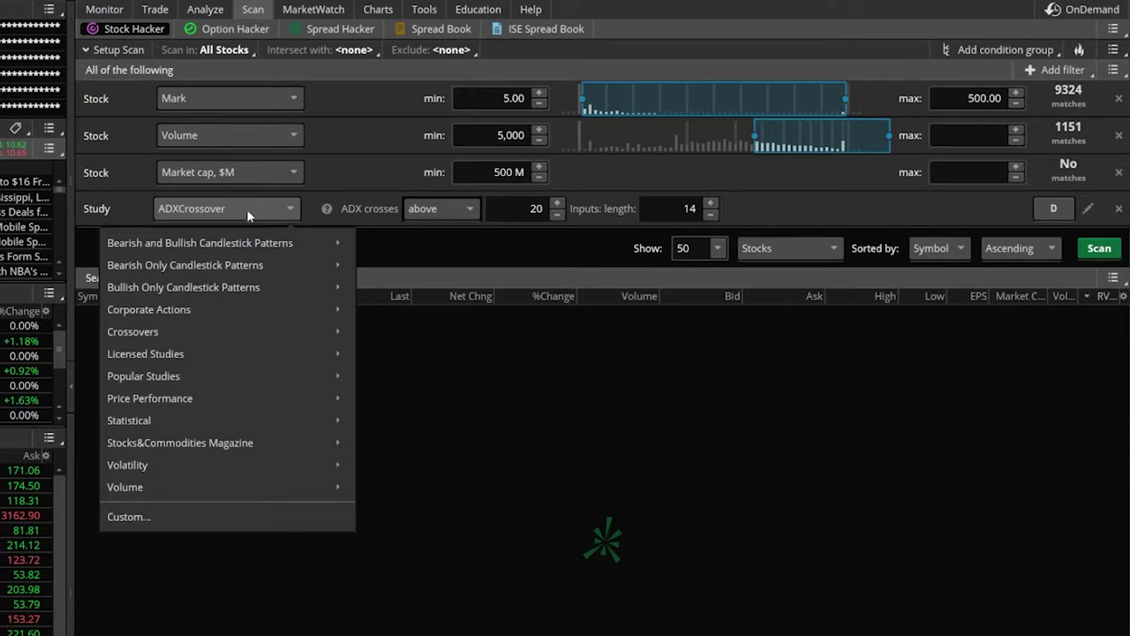
mouse_move(204, 397)
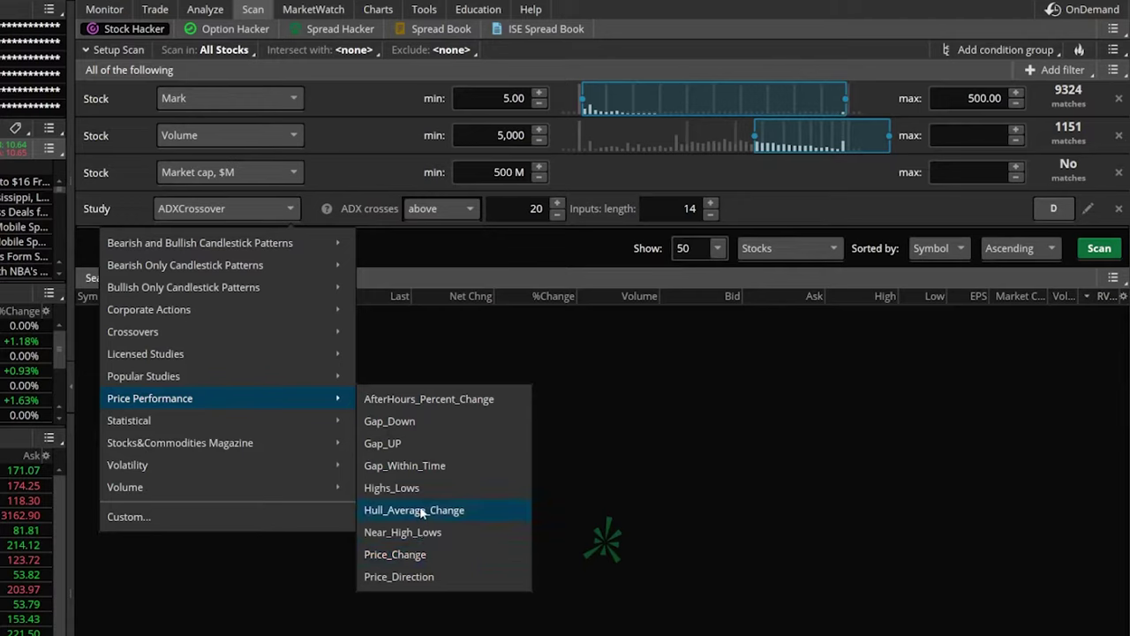
left_click(405, 404)
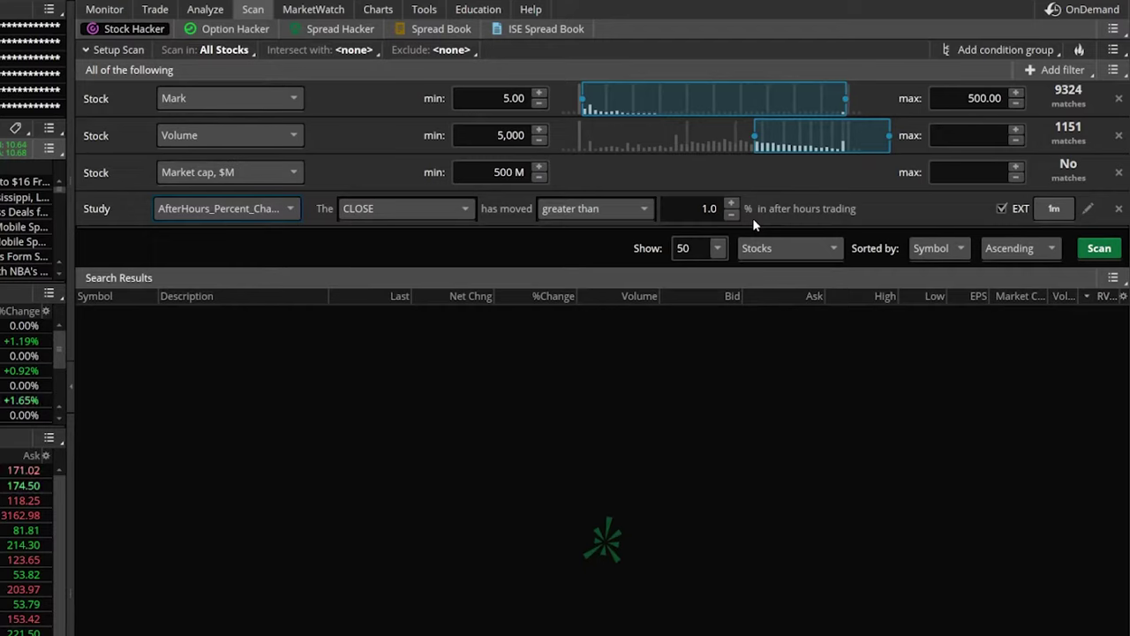
Step: Change the after-hours threshold to 2.0%, run the scan (229 matches), and widen Last
double_click(710, 209)
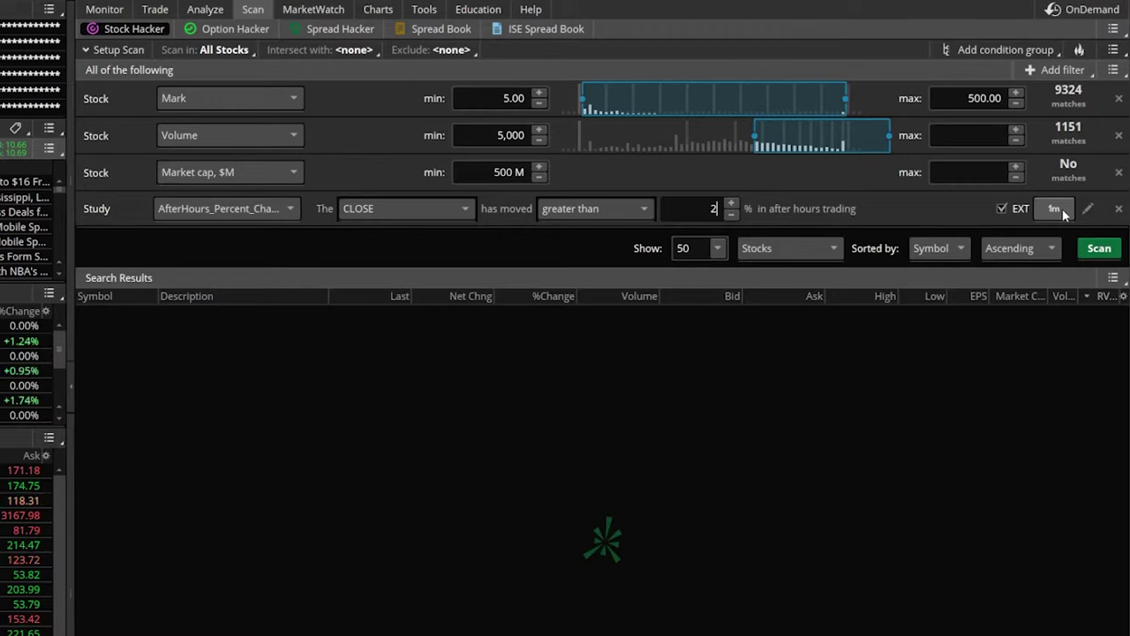
left_click(1099, 250)
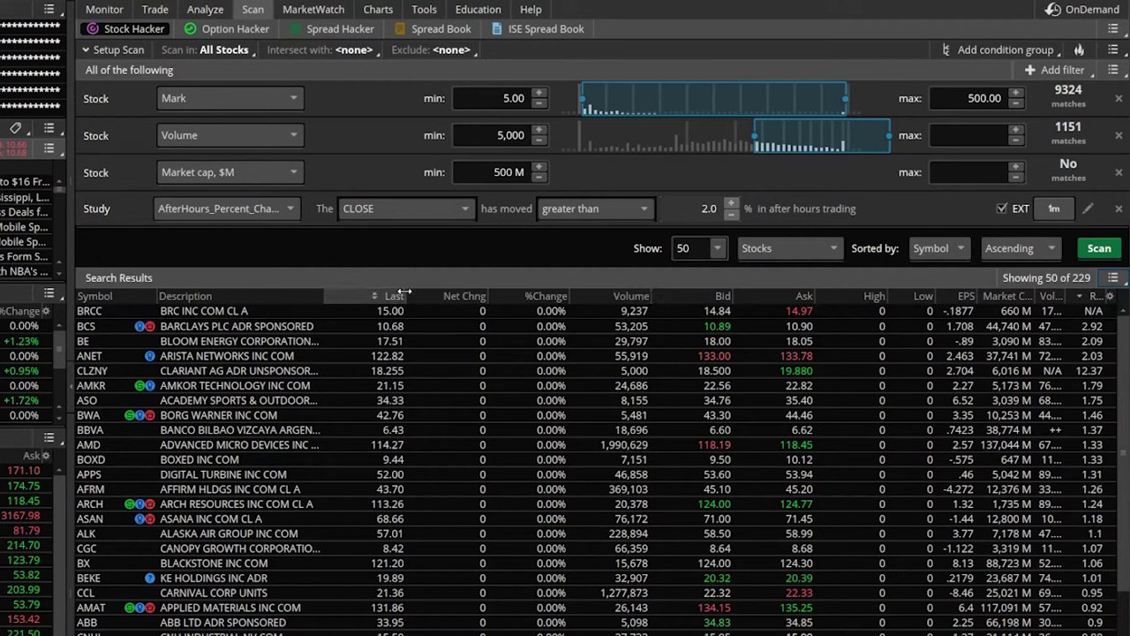
left_click_drag(405, 295, 447, 296)
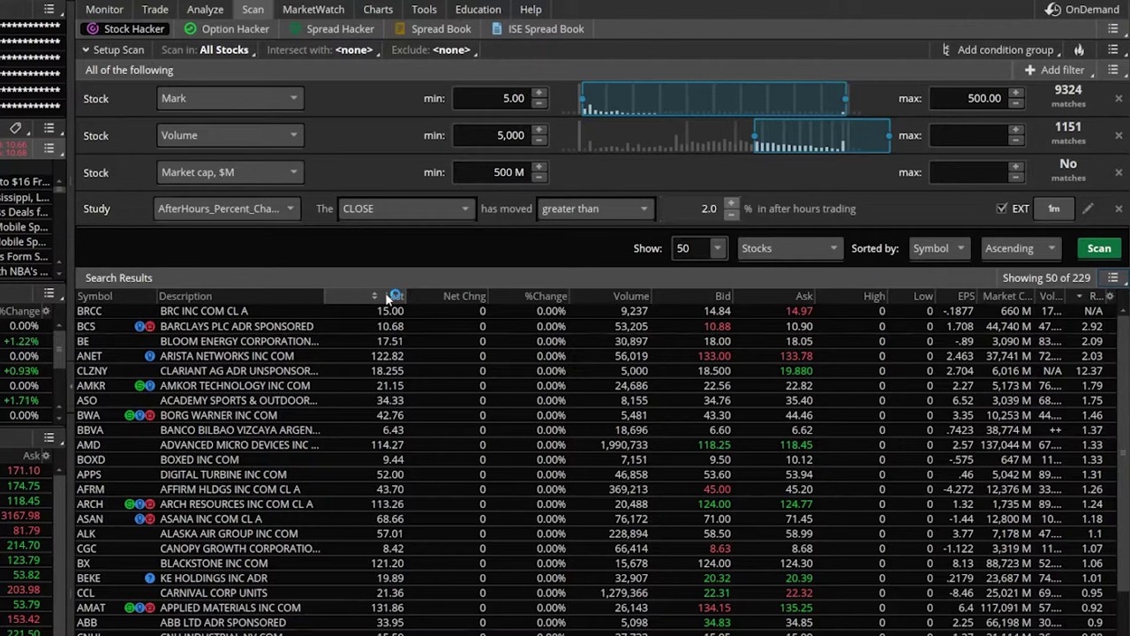
Step: Search the available result columns for 'mark' in Customize search results
left_click(1113, 299)
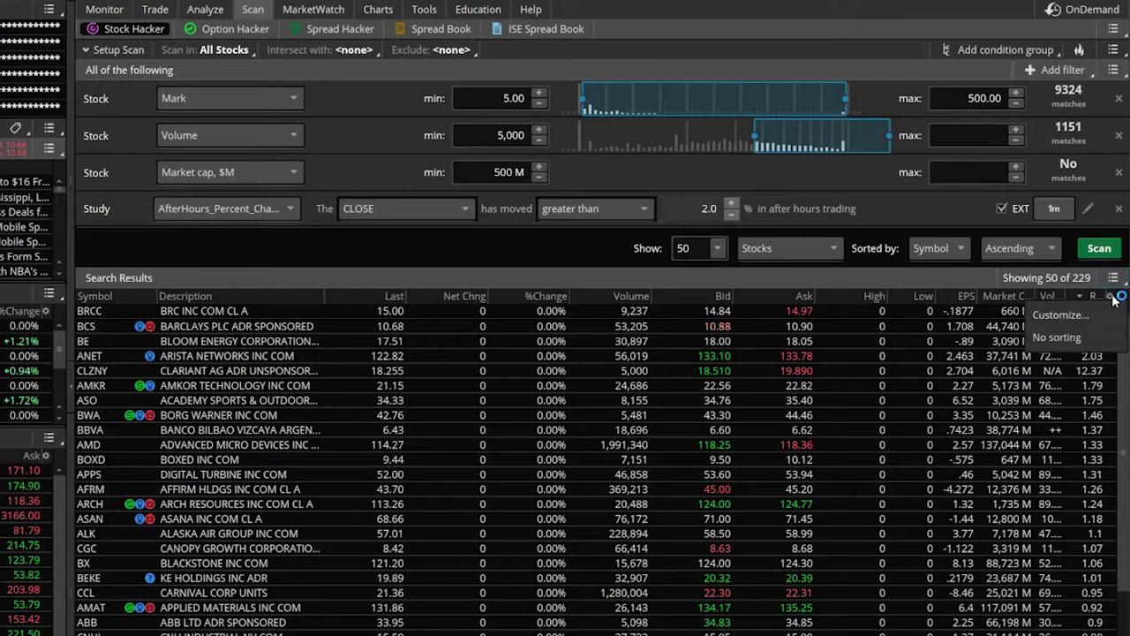
left_click(1060, 314)
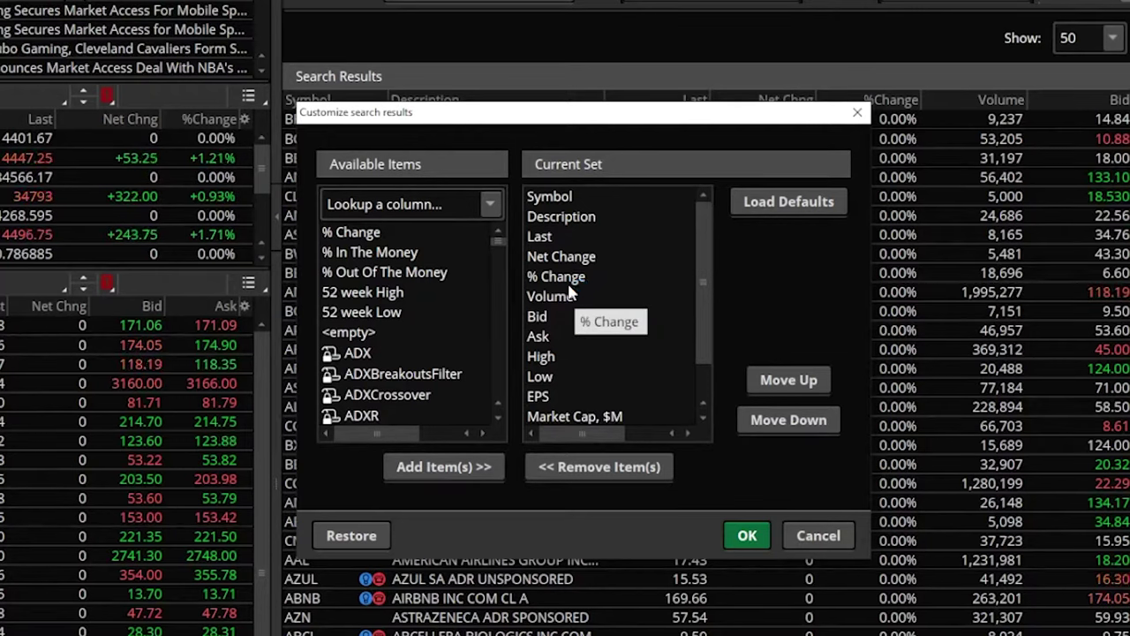
left_click(406, 204)
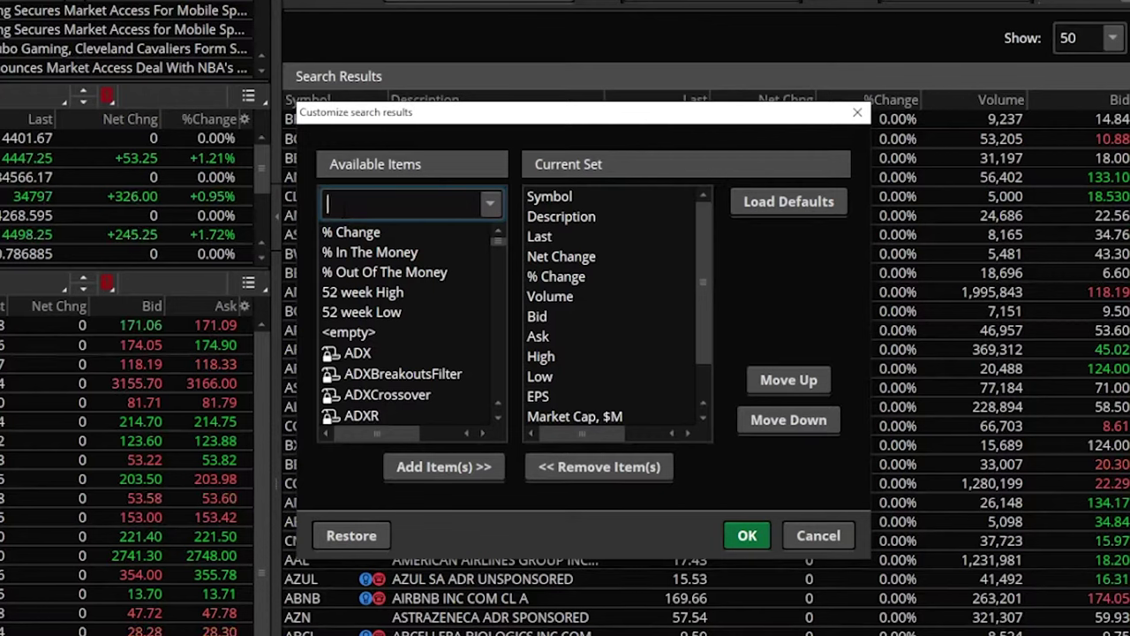
type("mark")
Step: Add Mark, Mark Change and Mark % Change to the result column set
left_click(343, 275)
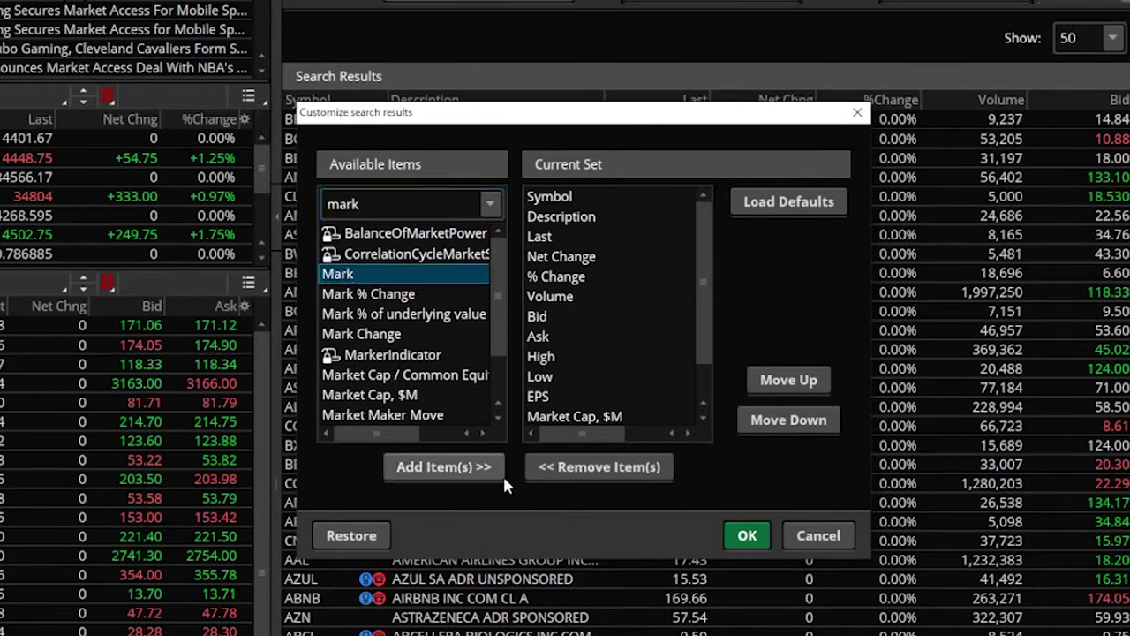
left_click(495, 468)
left_click_drag(566, 411, 585, 246)
left_click(545, 256)
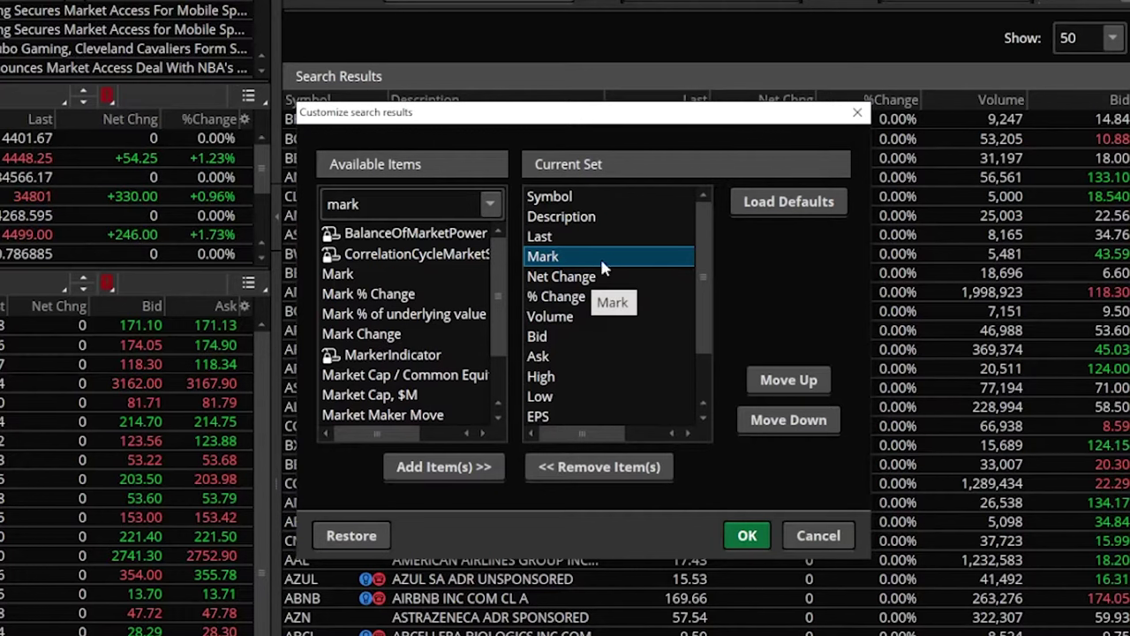
left_click_drag(395, 335, 580, 296)
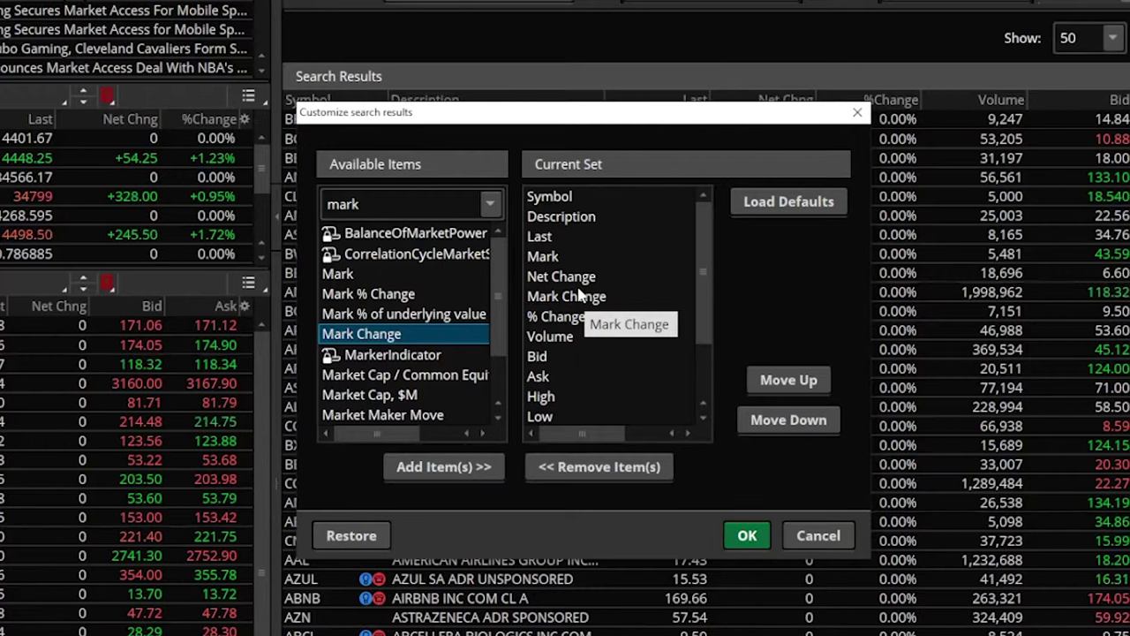
left_click(357, 295)
left_click_drag(554, 335, 555, 330)
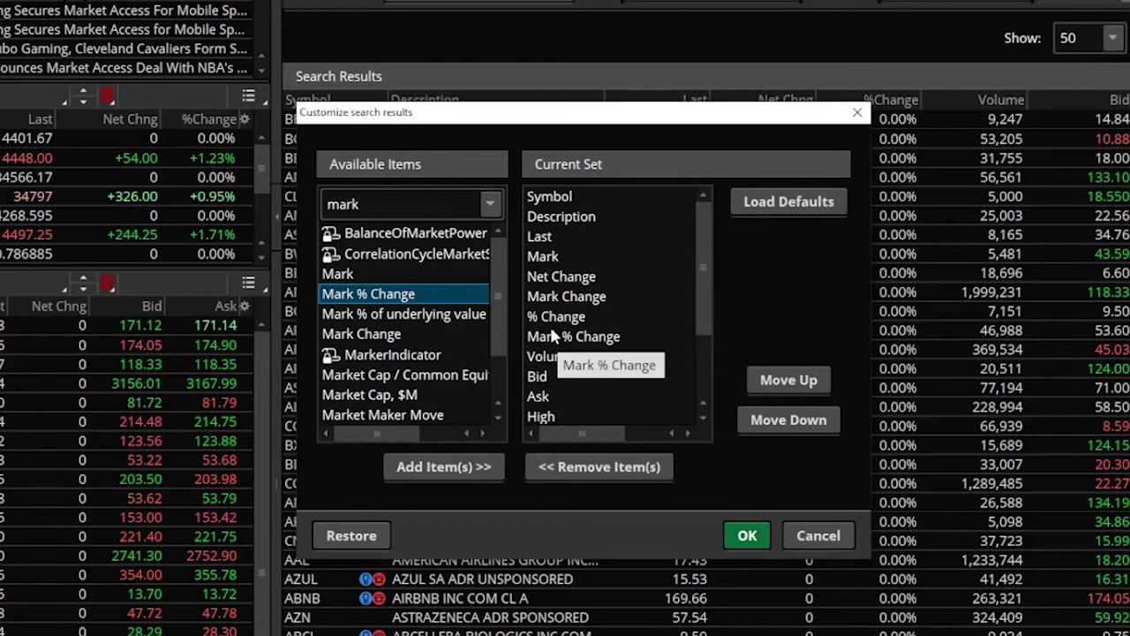
Step: Remove % Change, Net Change and Last from the result columns
left_click(568, 320)
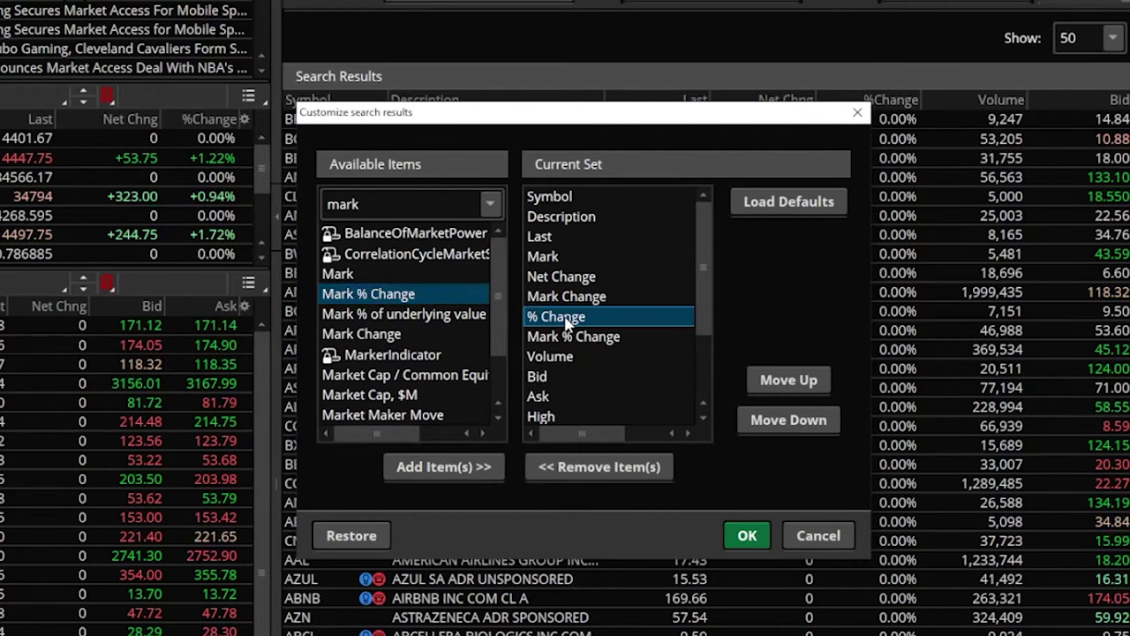
left_click(582, 467)
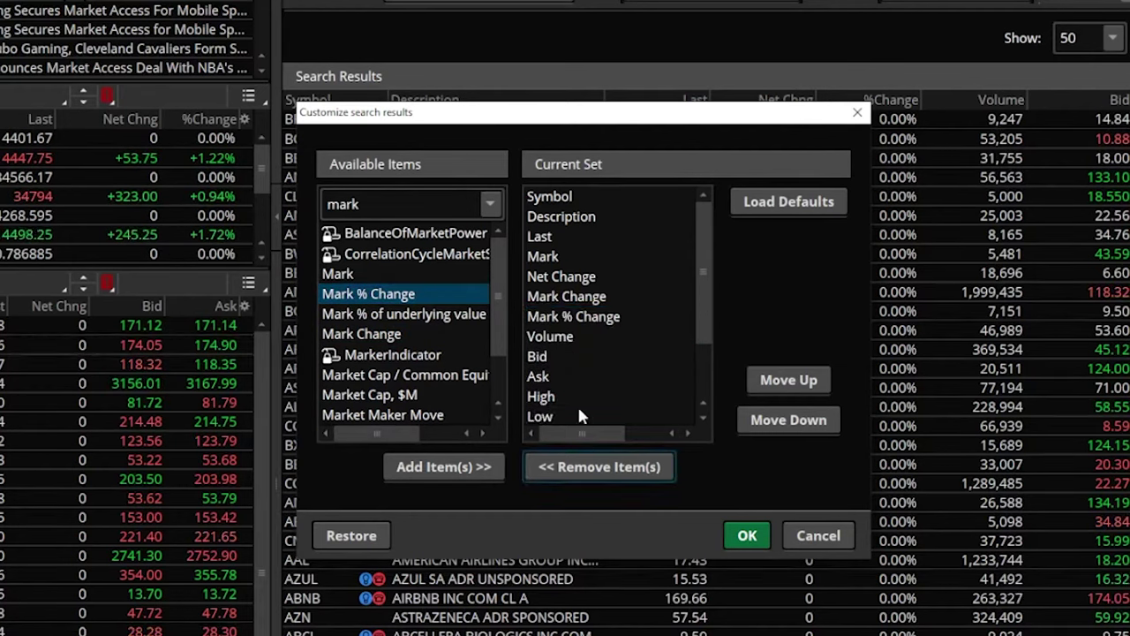
left_click(578, 277)
left_click(582, 468)
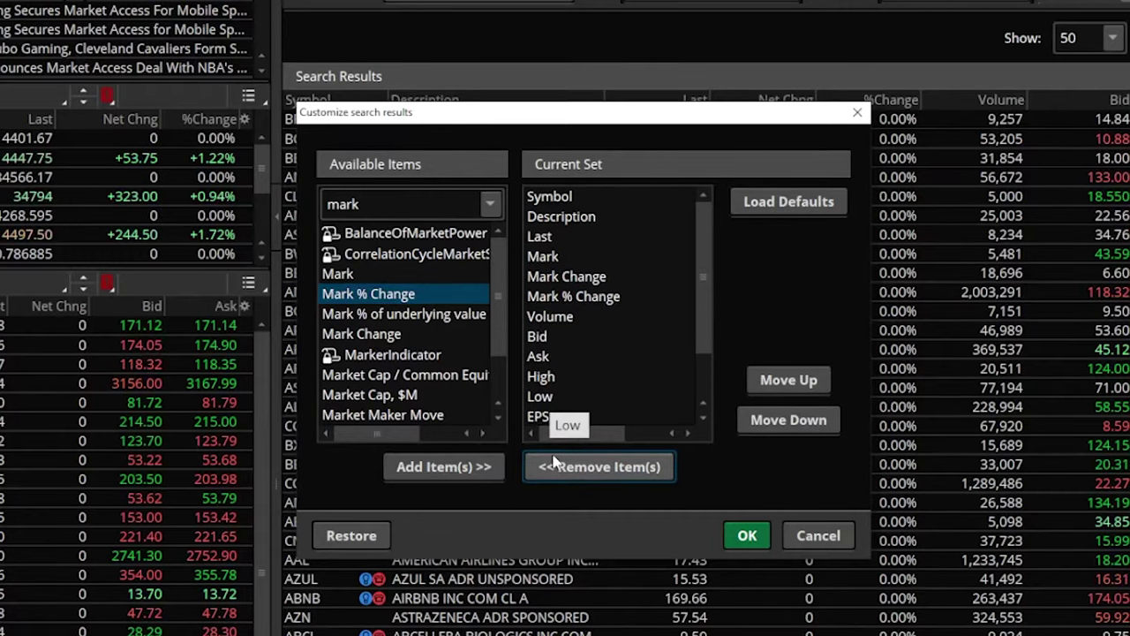
left_click(566, 236)
left_click(606, 468)
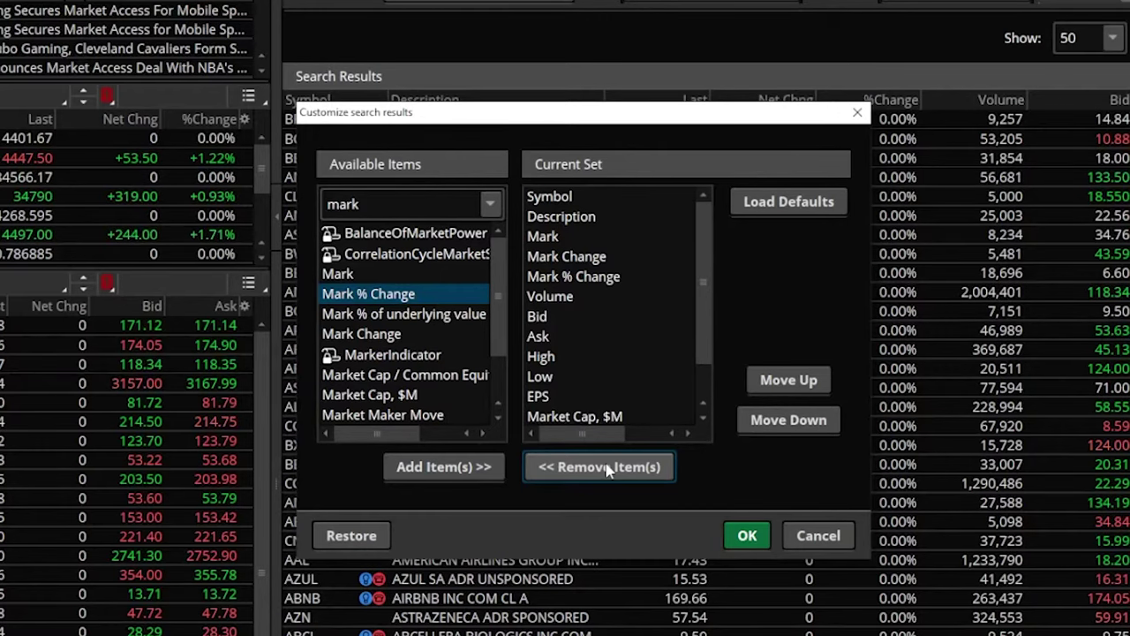
Step: Apply the new columns, widen Mark and Mark Change, and sort by Mark % Change
left_click(747, 535)
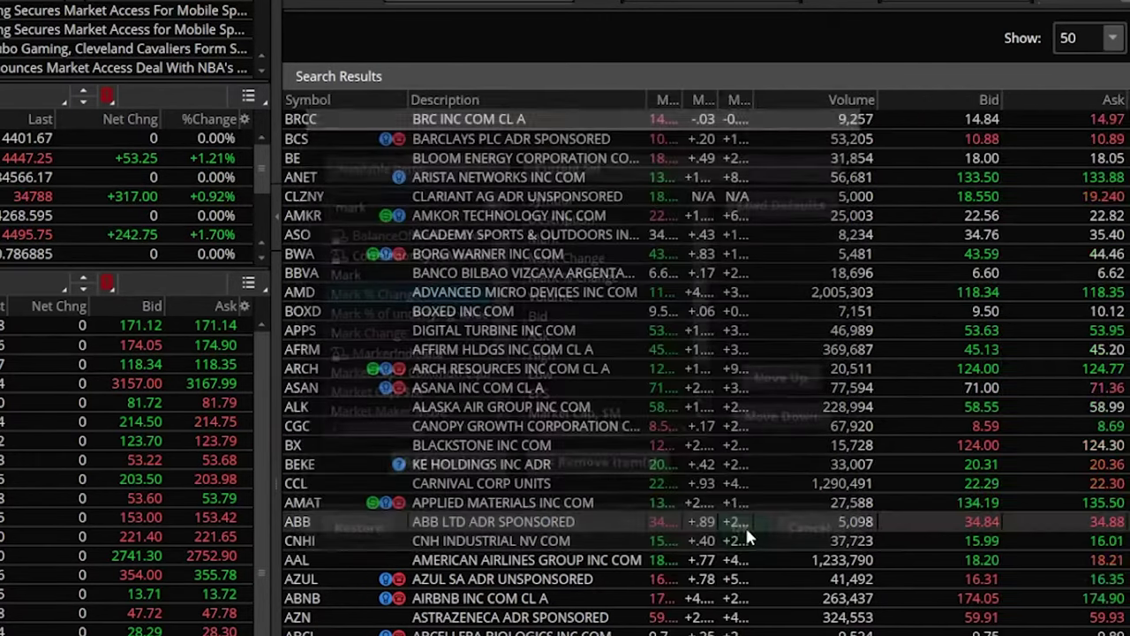
left_click_drag(681, 99, 687, 99)
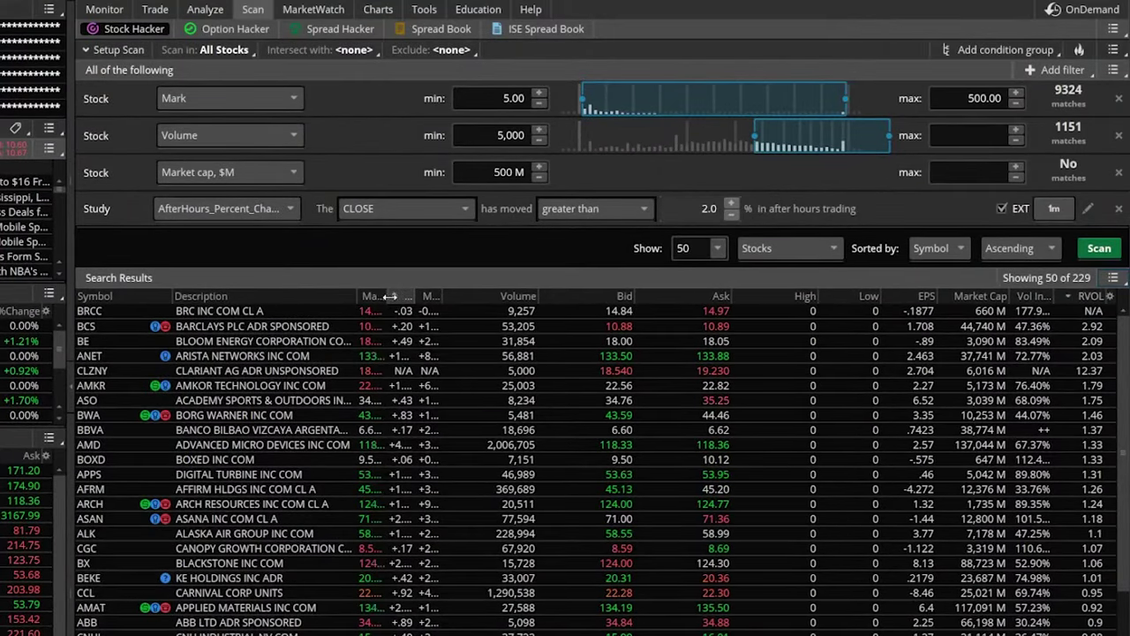
left_click_drag(389, 296, 533, 301)
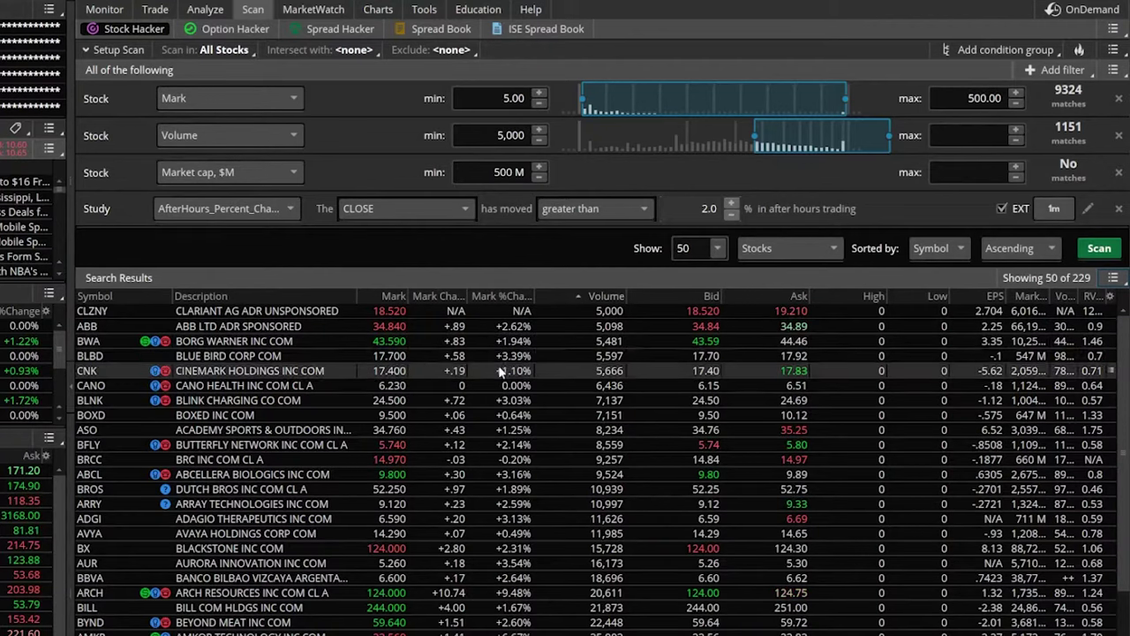
left_click(504, 297)
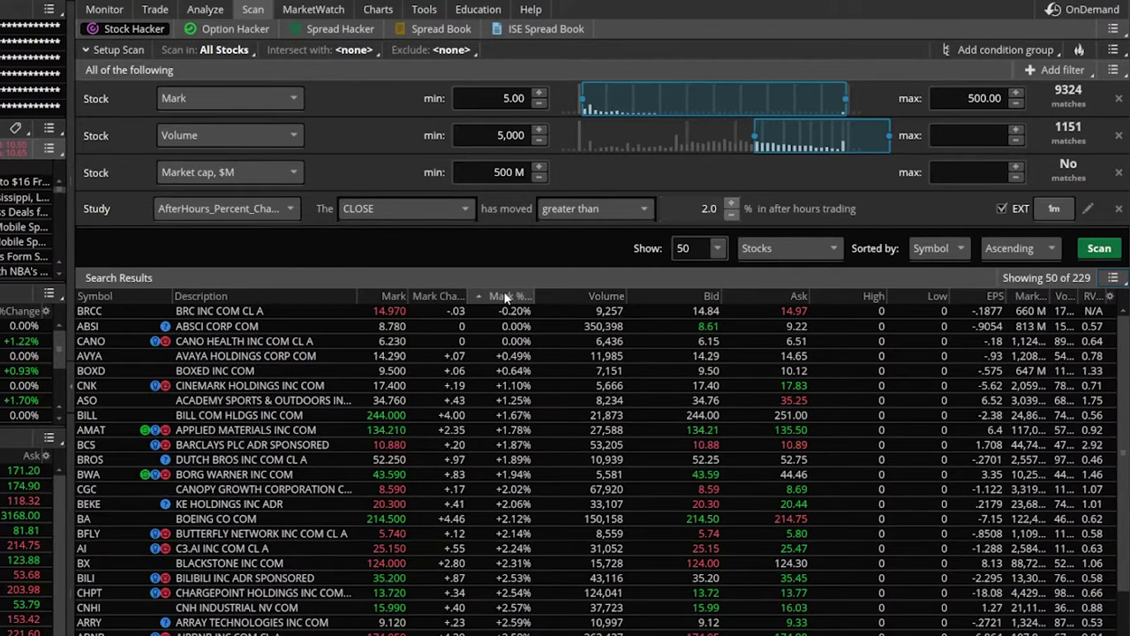
left_click(505, 296)
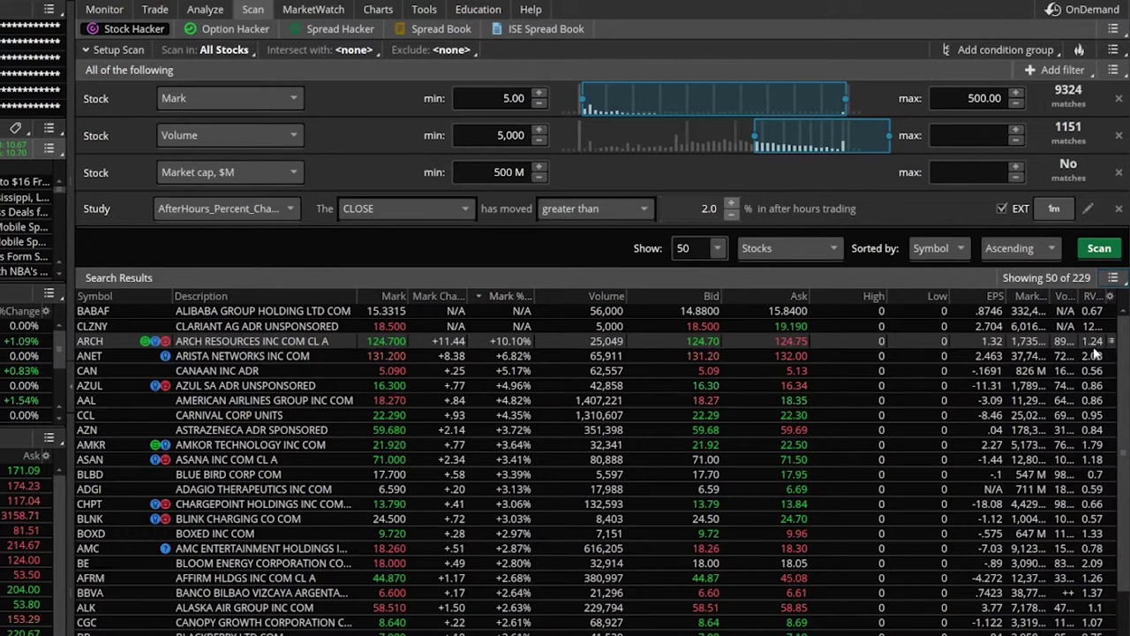
Step: Start saving the scan query and enter the name 'Premarket Test'
left_click(1116, 51)
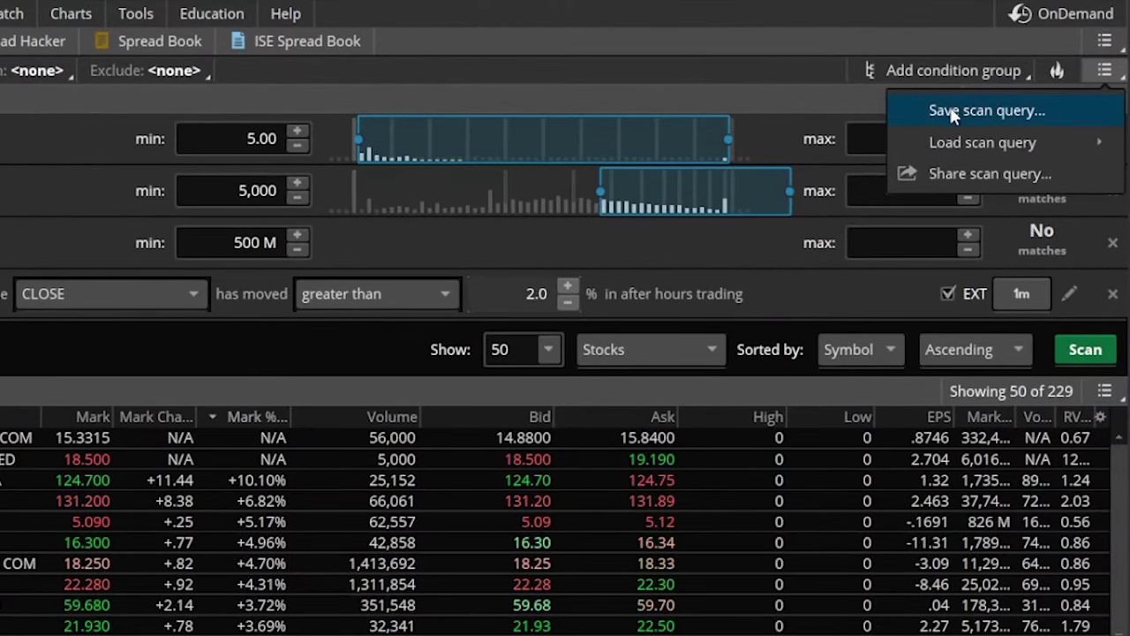
left_click(954, 111)
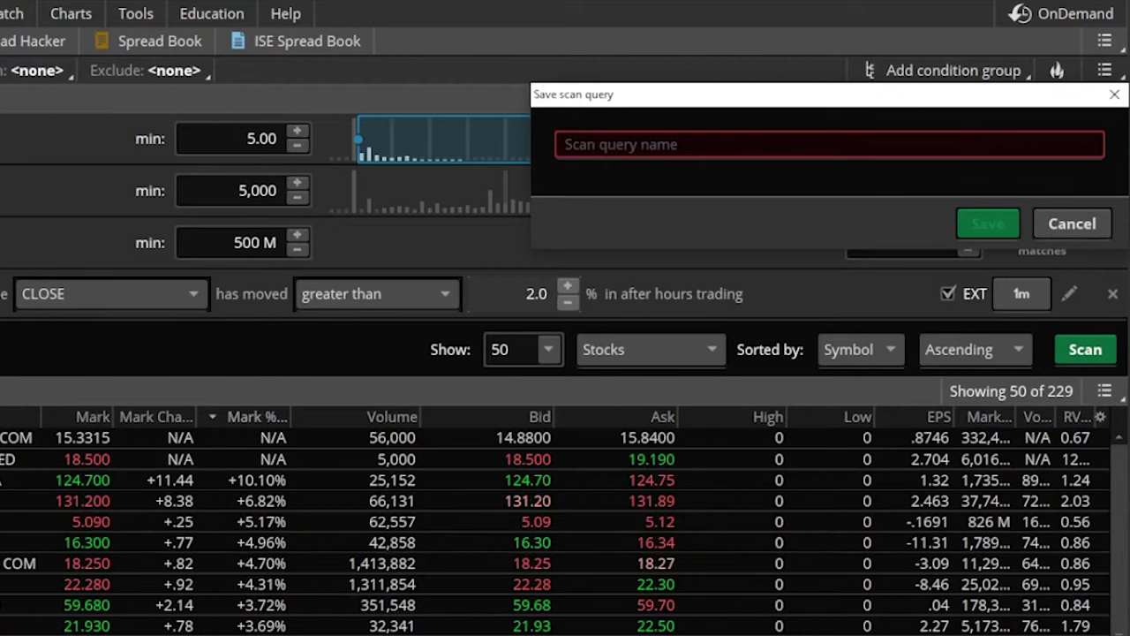
type("P")
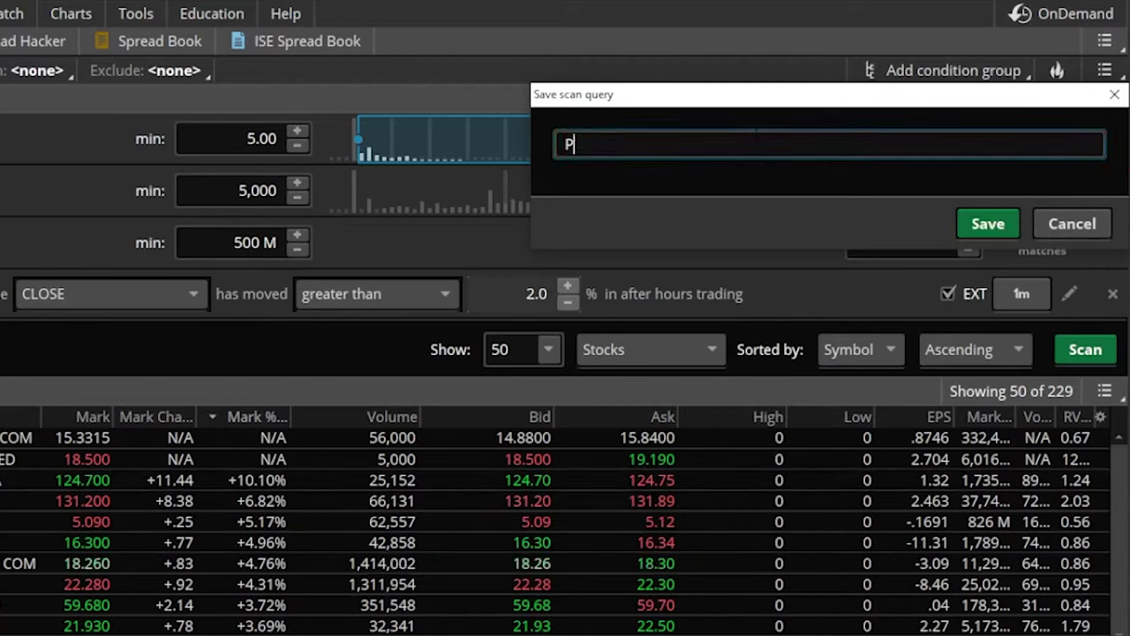
type("remarket ")
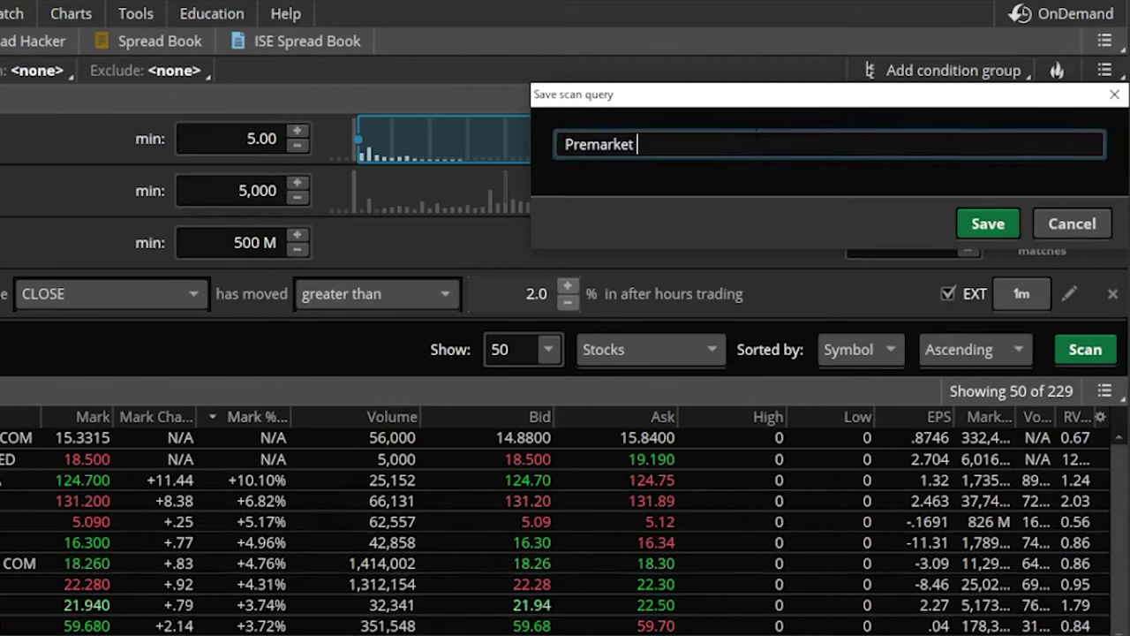
type("Test")
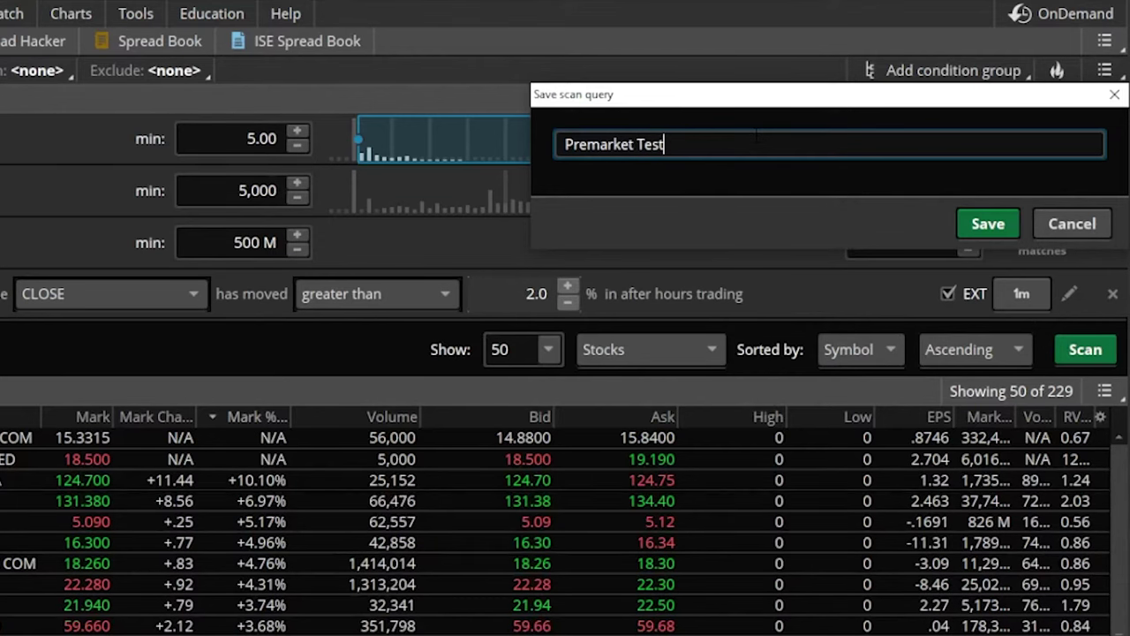
Step: Save the scan as Premarket Test and load it from Personal into the watchlist
left_click(976, 222)
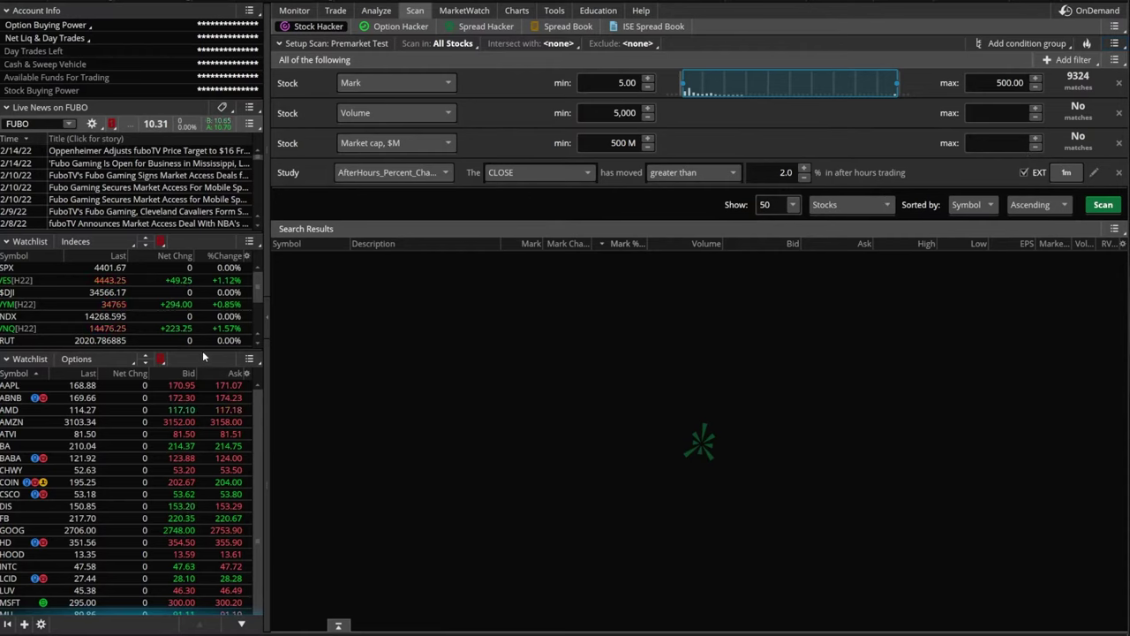
left_click(109, 361)
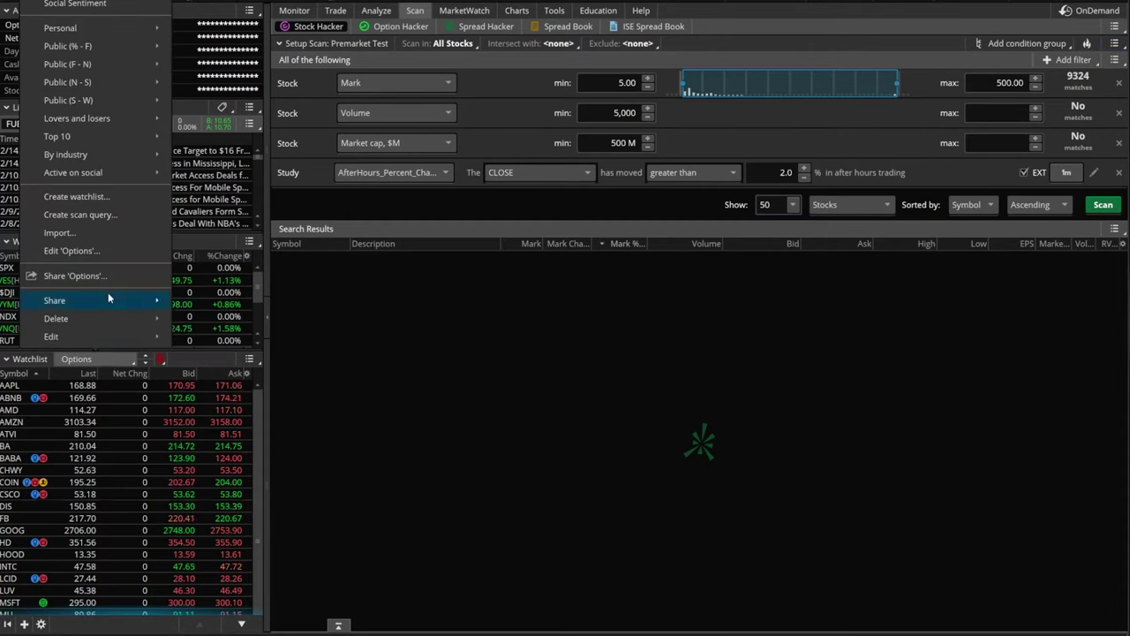
mouse_move(72, 35)
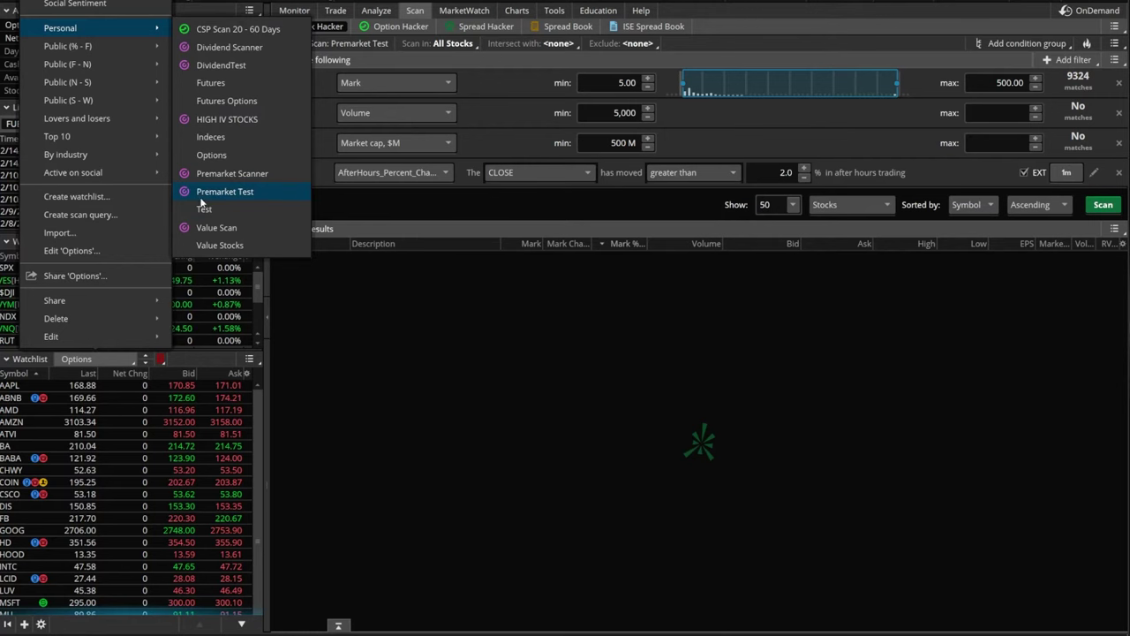
left_click(231, 193)
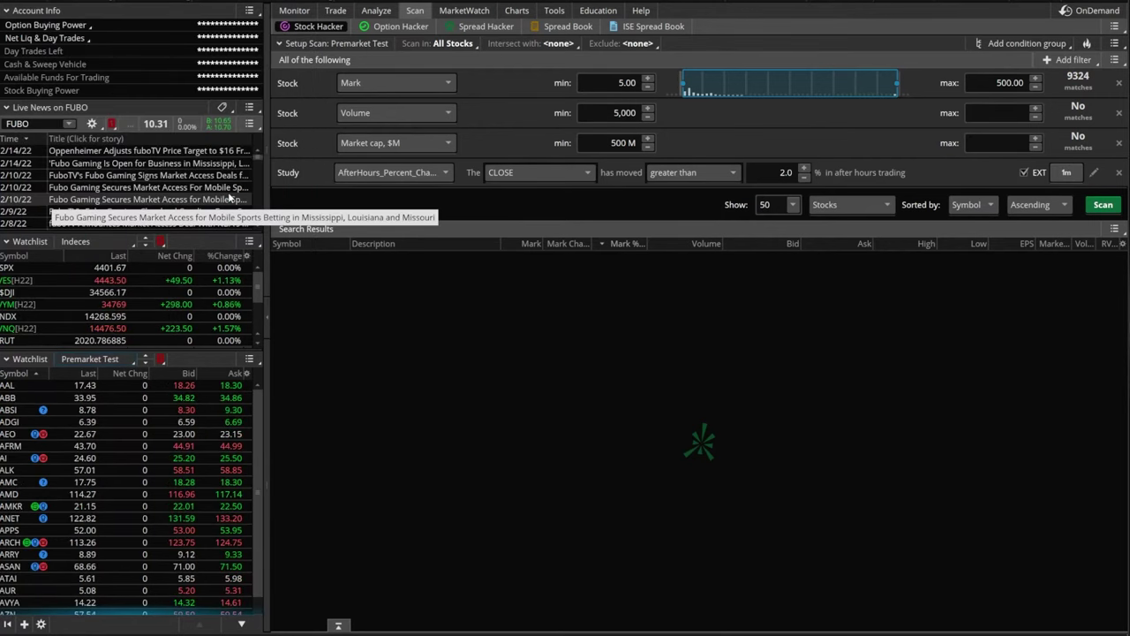